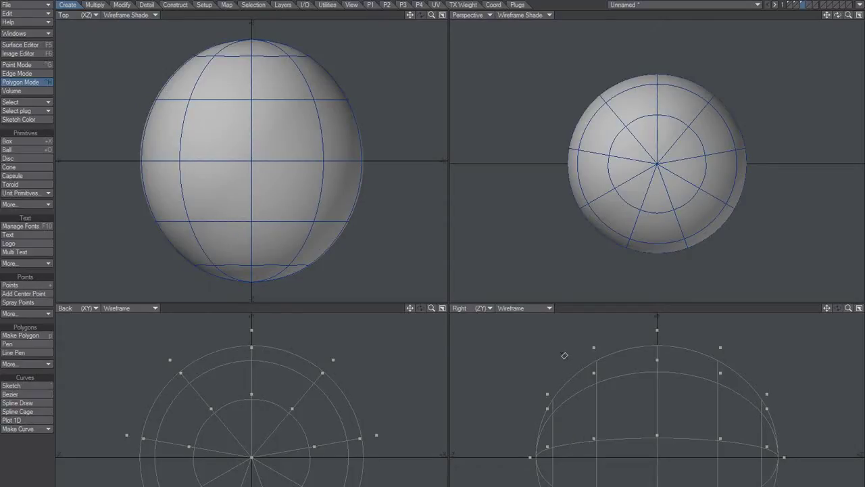
Cut an extra edge ring through the subdivided sphere near its front pole with the Knife tool.
left_click_drag(565, 356, 561, 485)
key("space")
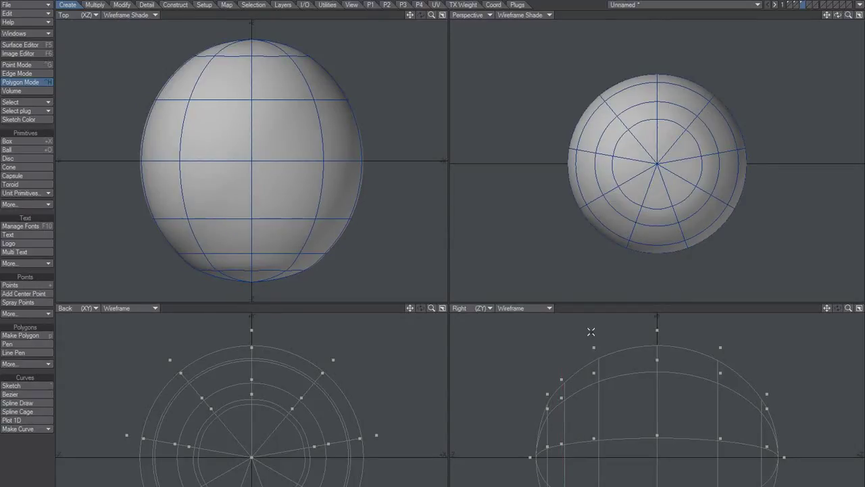
left_click_drag(658, 138, 652, 157, "ctrl+alt")
left_click_drag(652, 157, 598, 189, "alt")
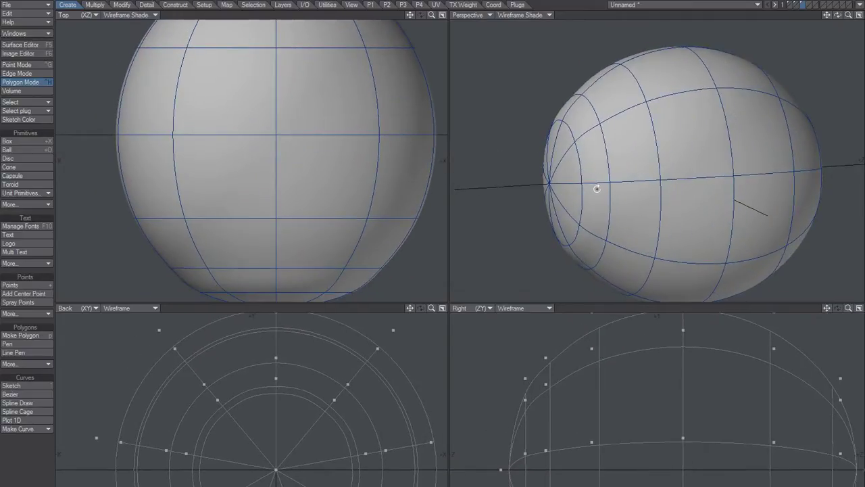
Select the front cap polygons, shrink them slightly and shift them a little back along Z.
left_click(509, 459)
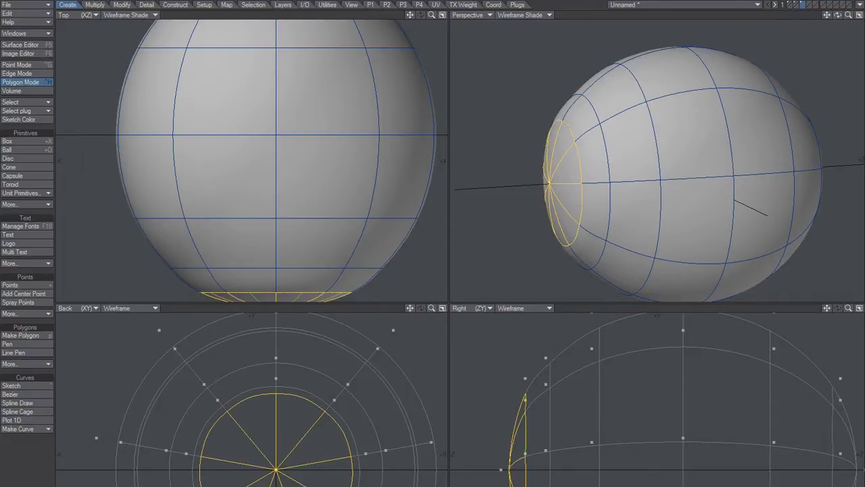
left_click_drag(537, 449, 530, 449)
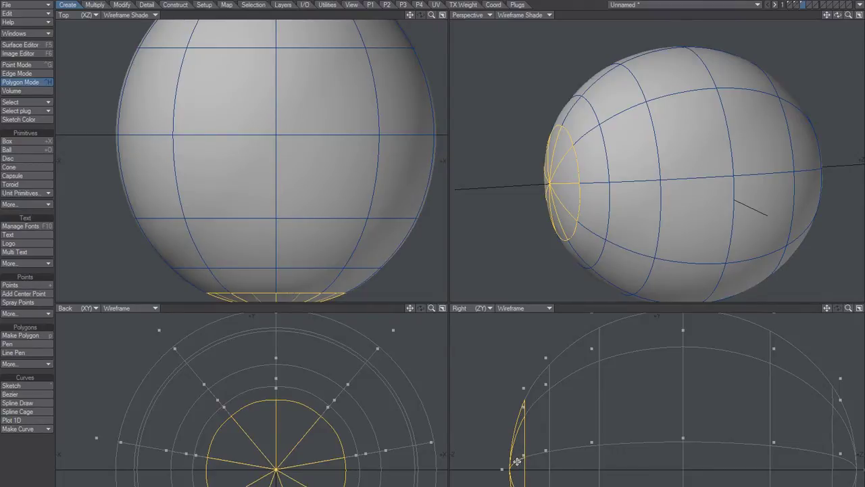
left_click_drag(505, 466, 506, 468)
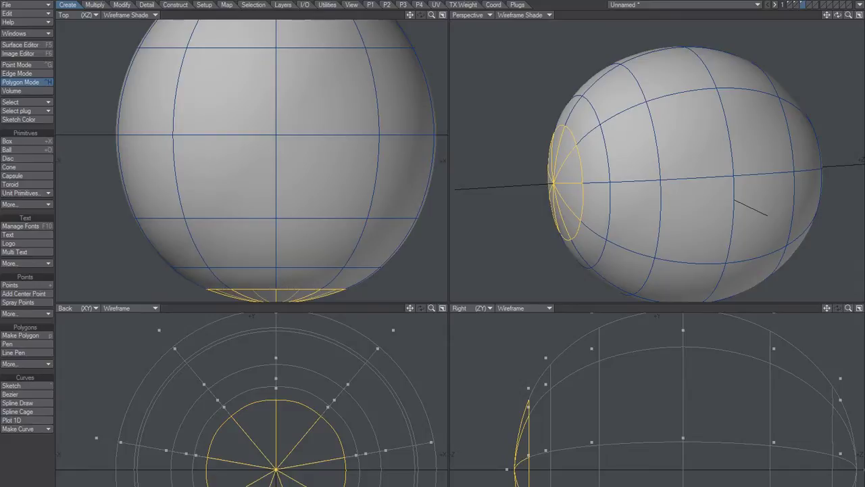
Show the denser sphere's layer in the background as a shape reference.
key("alt+2")
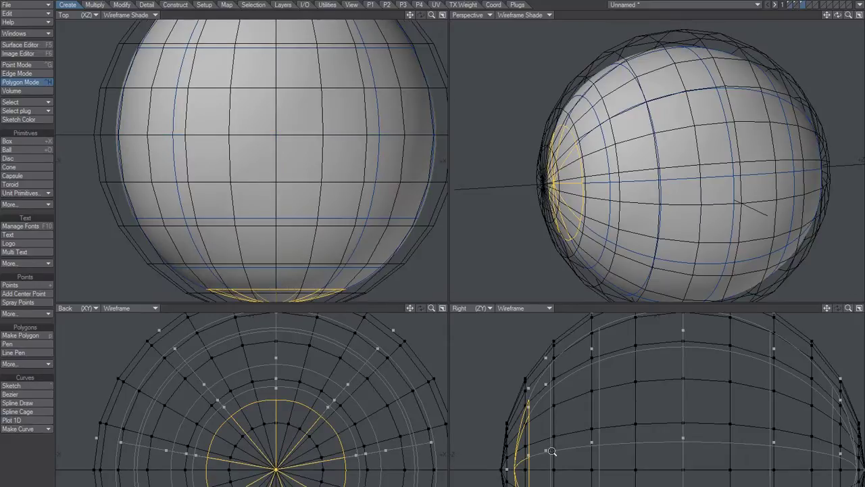
scroll(552, 452, "down", 1)
left_click_drag(552, 451, 517, 460, "alt")
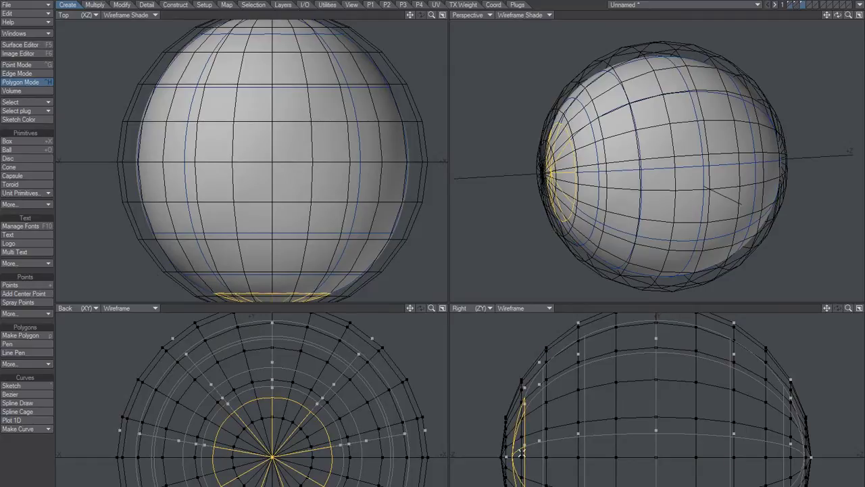
Select the front ring's points and the pole point, and adjust their position and size to follow the background sphere's curvature.
key("slash")
key("ctrl+g")
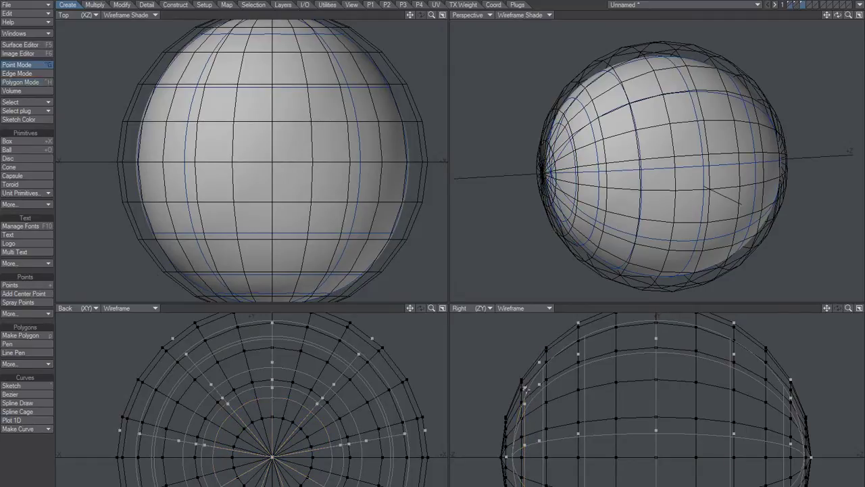
left_click_drag(525, 384, 525, 422)
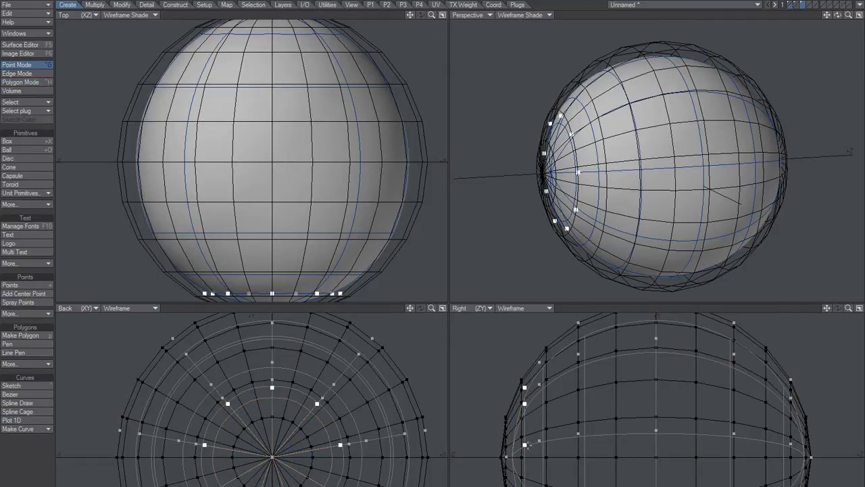
left_click_drag(525, 457, 528, 444)
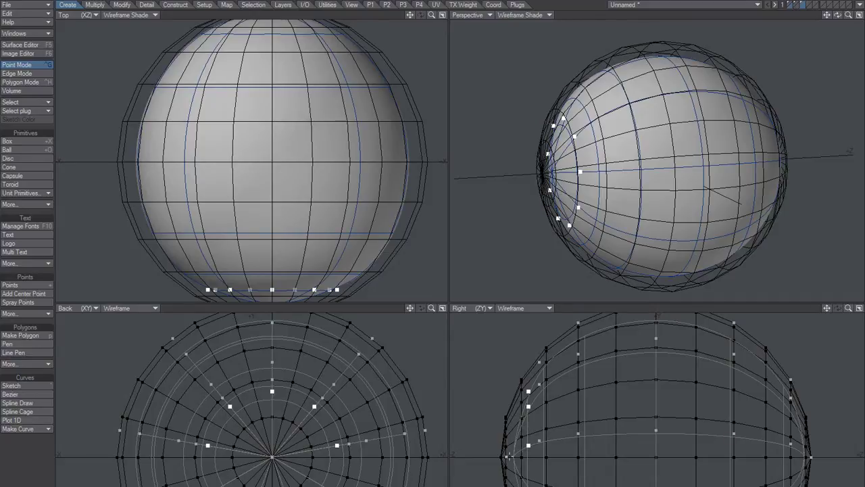
left_click(506, 456)
mouse_move(523, 448)
left_mouse_down()
mouse_move(536, 448)
mouse_move(527, 446)
left_mouse_up()
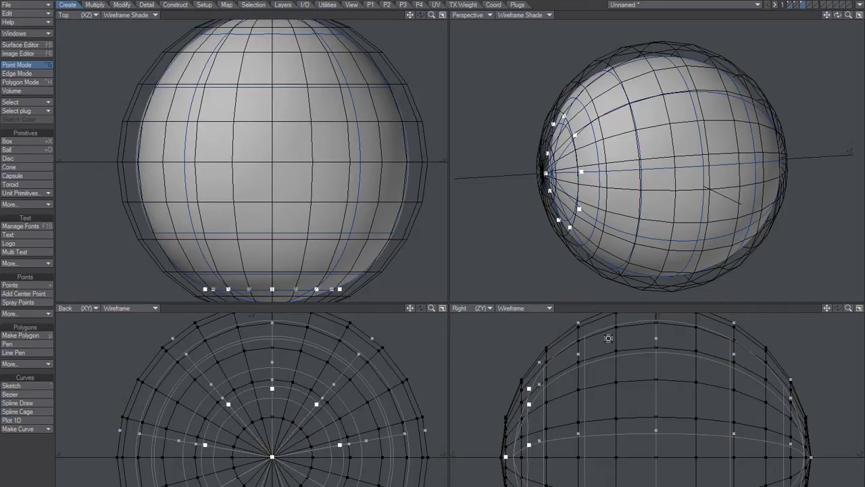
Deselect the points and hide the reference sphere from the background.
left_click_drag(647, 211, 624, 198, "alt")
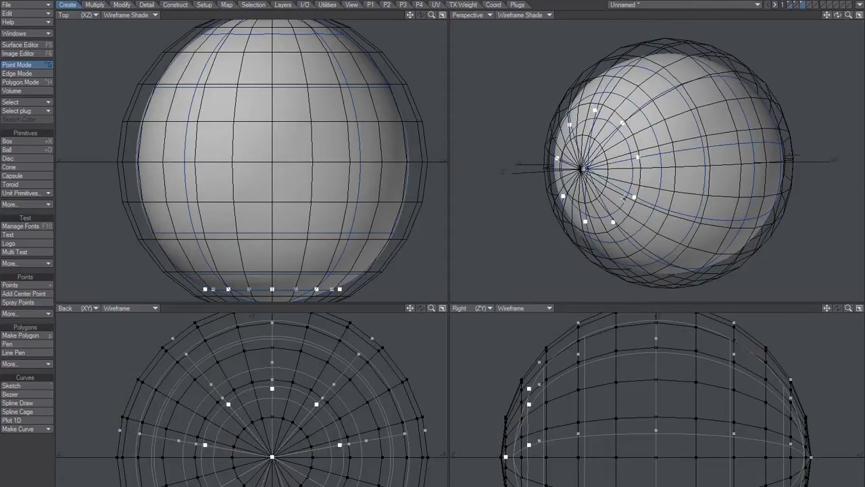
key("slash")
key("3")
scroll(641, 170, "up", 3)
mouse_move(641, 170)
left_mouse_down("alt")
mouse_move(574, 165)
mouse_move(641, 168)
mouse_move(633, 166)
left_mouse_up("alt")
key("space")
key("space")
mouse_move(600, 120)
left_mouse_down()
mouse_move(612, 123)
mouse_move(627, 186)
left_mouse_up()
key("slash")
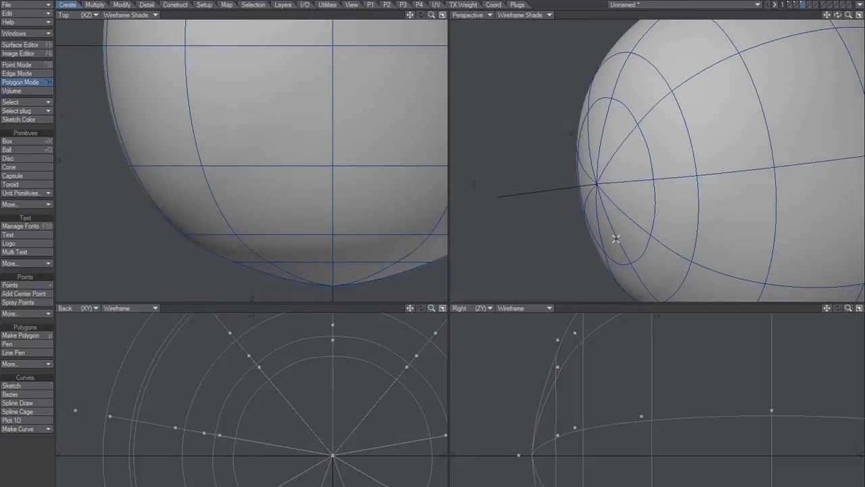
Select the complete edge loop around the sphere's front cap in edge mode.
key("space")
key("space")
key("space")
left_click(652, 152)
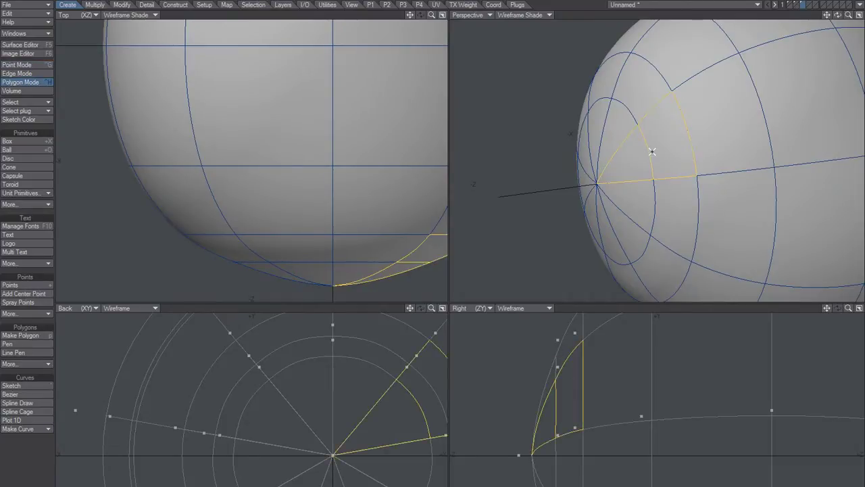
key("slash")
key("space")
key("space")
left_click(647, 153)
key("ctrl+l")
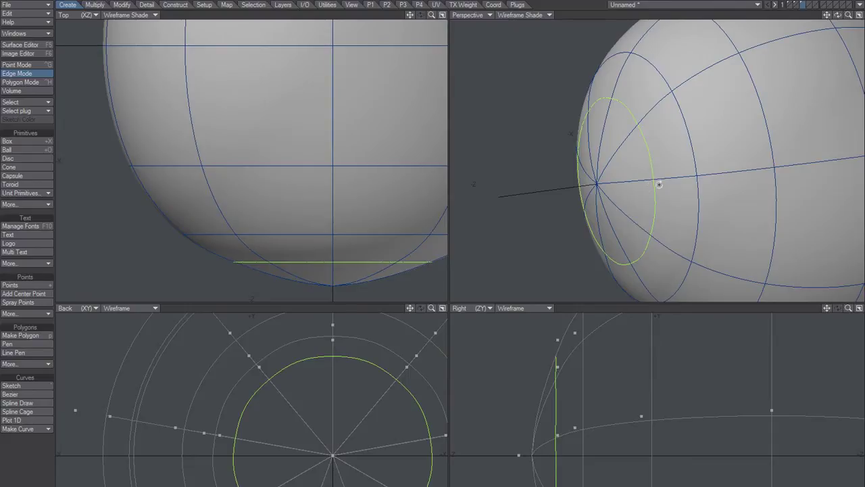
Bevel the selected edge loop into two closely spaced rings and deselect it.
key("b")
left_click_drag(665, 182, 657, 71)
key("space")
key("g")
left_click_drag(659, 123, 653, 186, "alt")
key("space")
key("space")
key("space")
key("slash")
Place a copy of the eyeball in the next layer and scale it to 99%.
key("g")
left_click_drag(654, 134, 628, 162, "alt")
key("space")
key("space")
key("space")
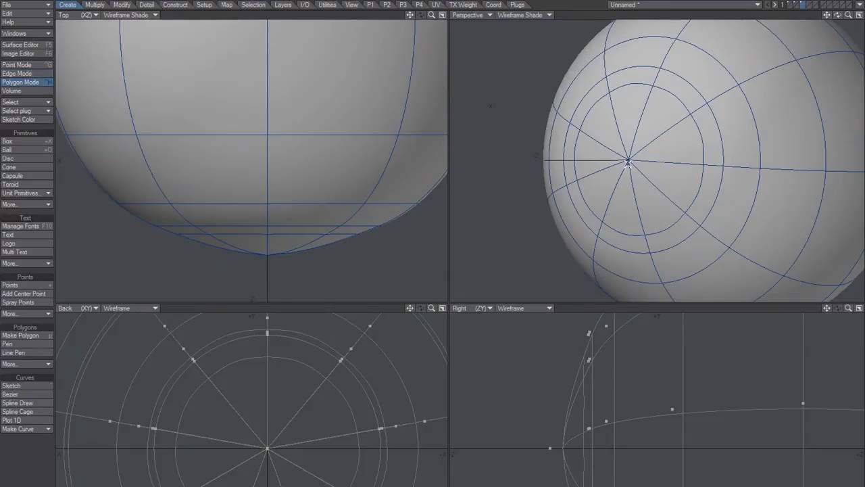
key("ctrl+h")
left_click(809, 4)
left_click_drag(657, 160, 674, 153, "ctrl+alt")
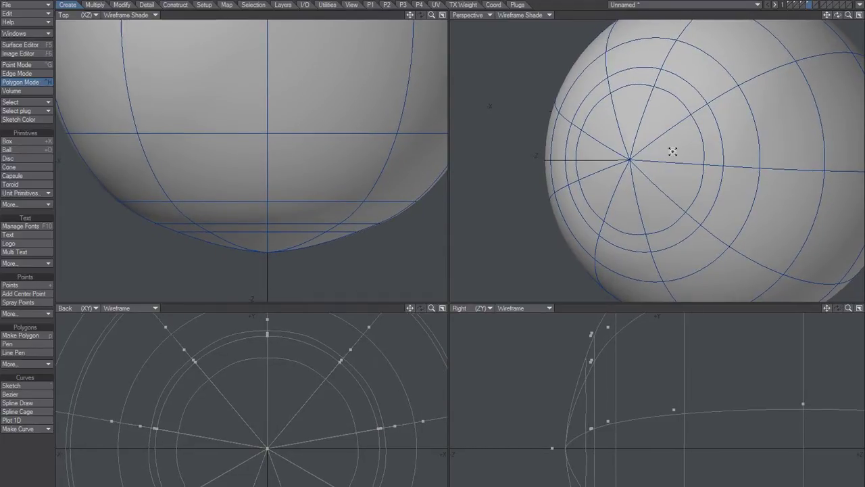
key("n")
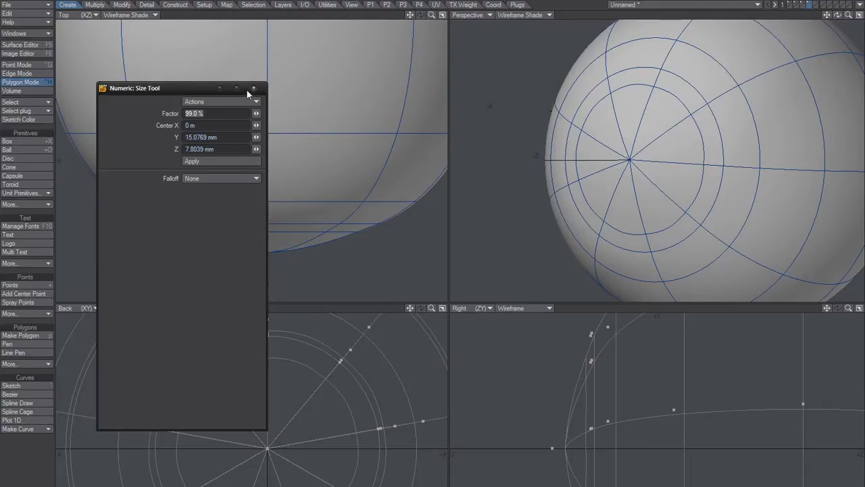
left_click(254, 88)
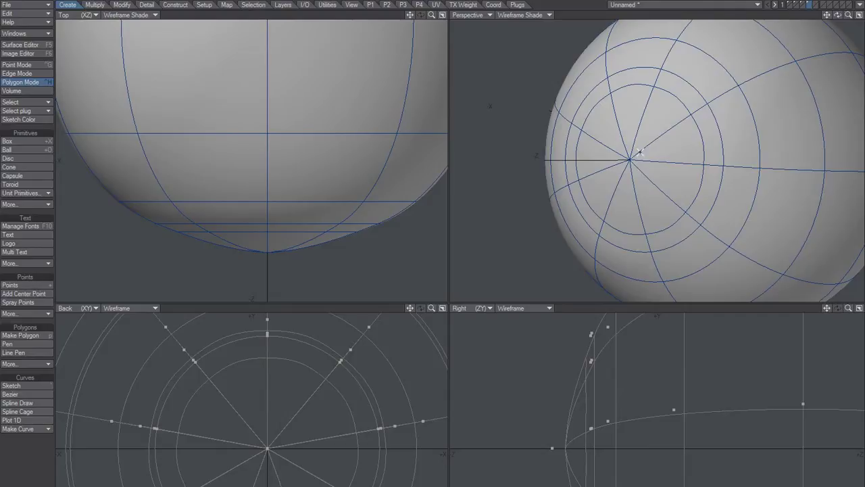
Move the copy's front cap polygons slightly back, and push the pole point inward to form a concave iris dish.
mouse_move(645, 153)
left_mouse_down()
mouse_move(613, 138)
mouse_move(651, 156)
left_mouse_up()
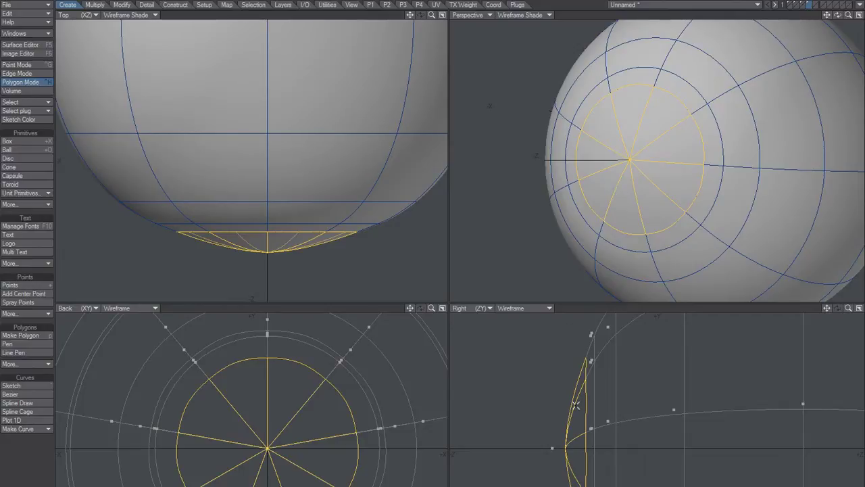
left_click_drag(575, 439, 579, 440)
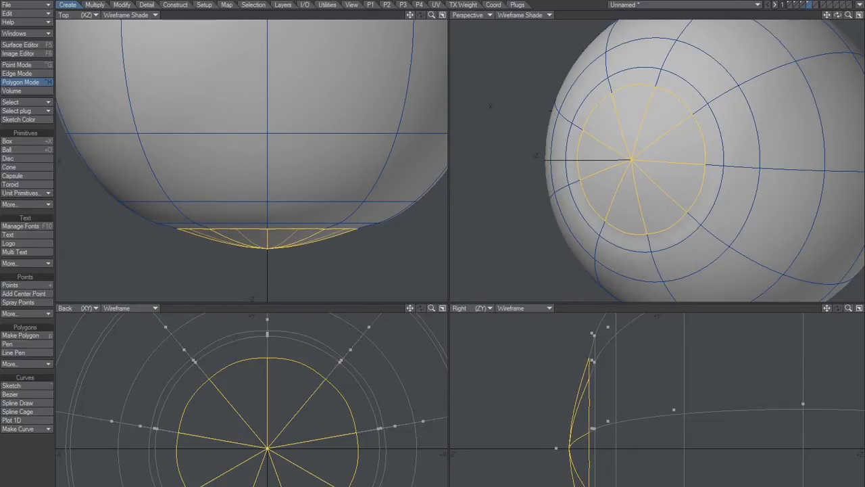
key("ctrl+g")
left_click(556, 448)
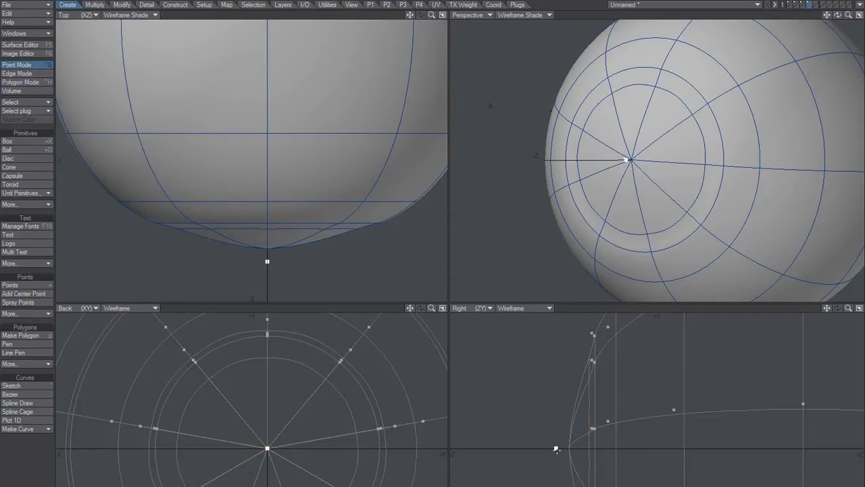
left_click_drag(542, 455, 625, 453)
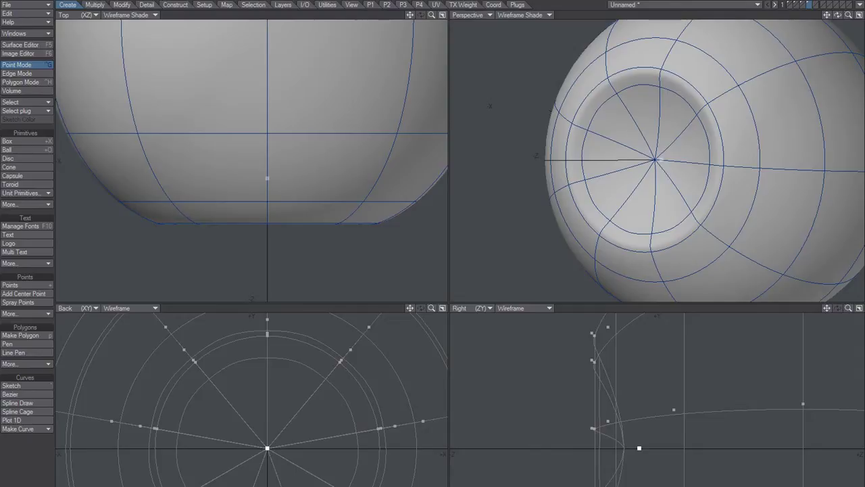
key("slash")
left_click_drag(642, 159, 678, 209, "alt")
left_click_drag(678, 209, 624, 195, "alt+shift")
Select the polygons inside the concave dish and slice a small additional ring around their centre with the Knife tool.
key("ctrl+h")
key("/")
mouse_move(671, 145)
left_mouse_down()
mouse_move(622, 127)
mouse_move(615, 167)
mouse_move(656, 190)
mouse_move(622, 176)
mouse_move(662, 162)
mouse_move(689, 87)
mouse_move(656, 91)
mouse_move(660, 175)
mouse_move(657, 163)
mouse_move(611, 176)
mouse_move(652, 189)
mouse_move(707, 186)
mouse_move(696, 174)
left_mouse_up()
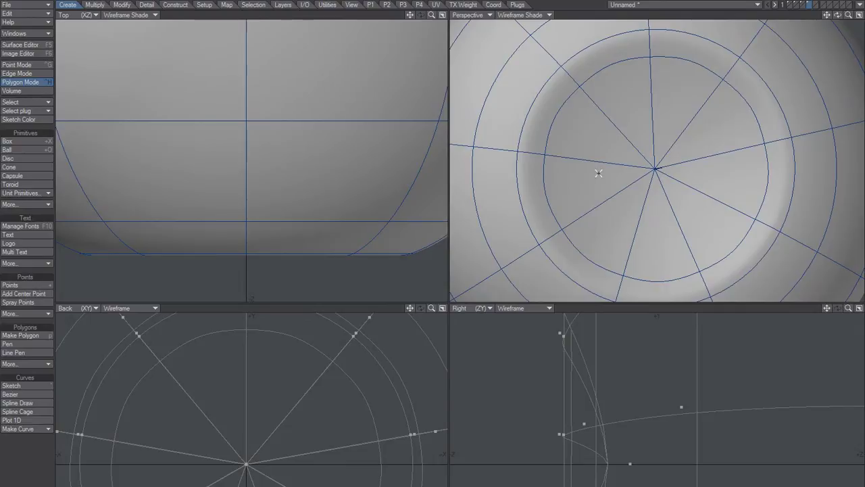
left_click_drag(659, 178, 625, 167, "alt")
key("ctrl+g")
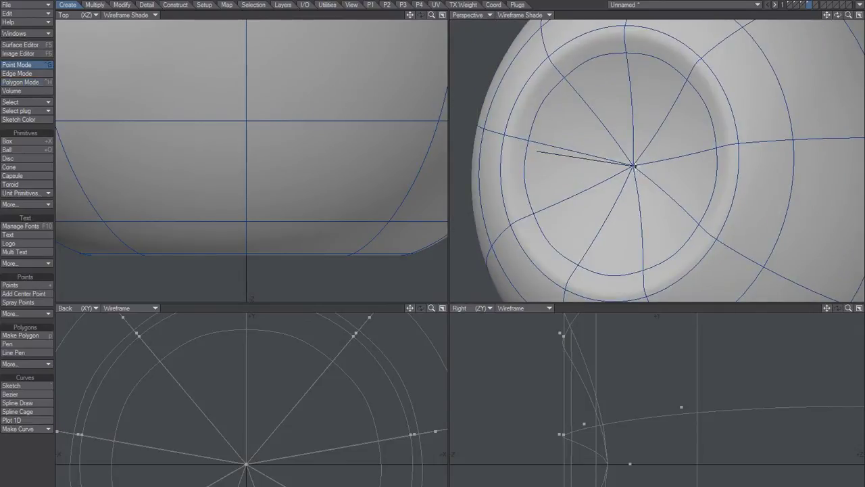
key("space")
key("space")
mouse_move(636, 162)
left_mouse_down()
mouse_move(642, 205)
mouse_move(596, 176)
left_mouse_up()
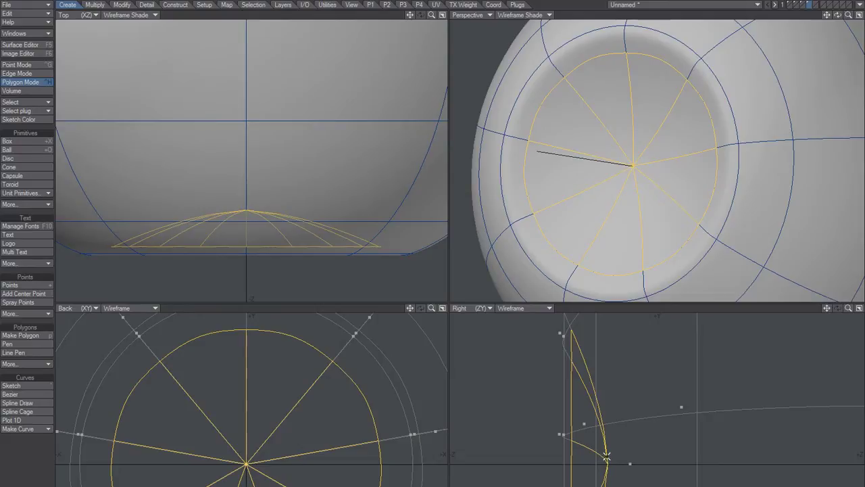
left_click_drag(601, 377, 600, 486)
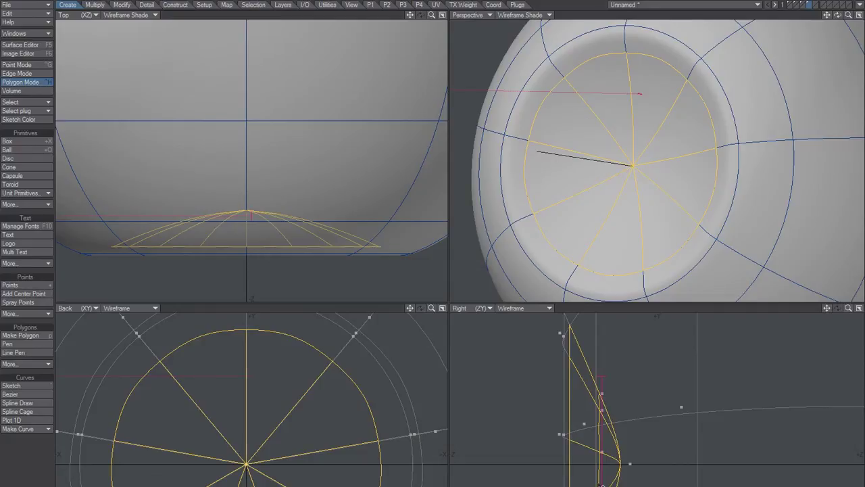
left_click_drag(603, 479, 621, 472)
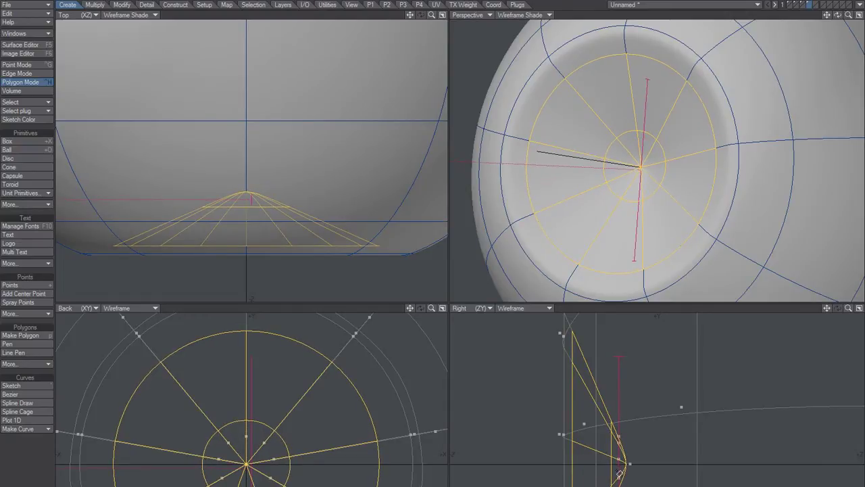
key("space")
key("space")
key("space")
key("space")
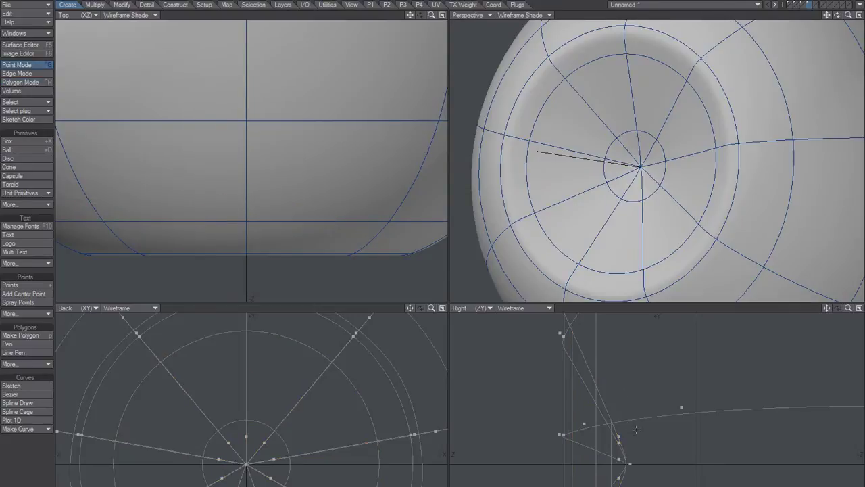
Select the new ring's points, shift them slightly forward and stretch the ring outward to round the dish.
key("ctrl+g")
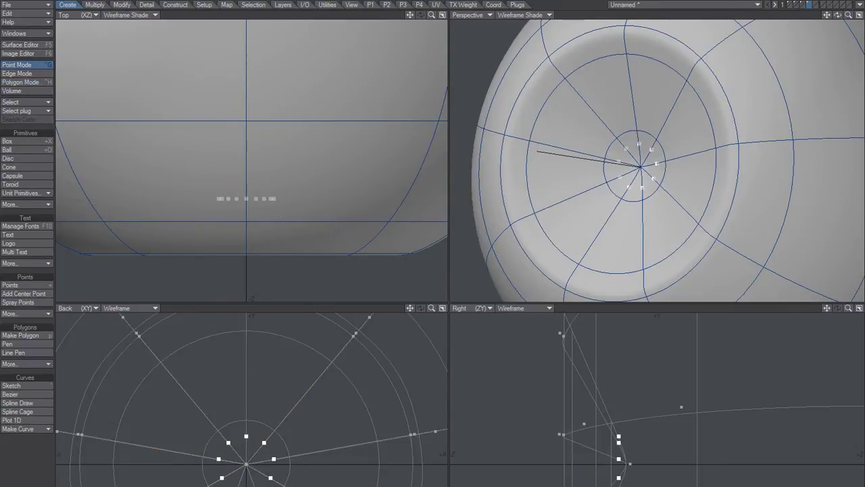
left_click_drag(615, 465, 678, 449)
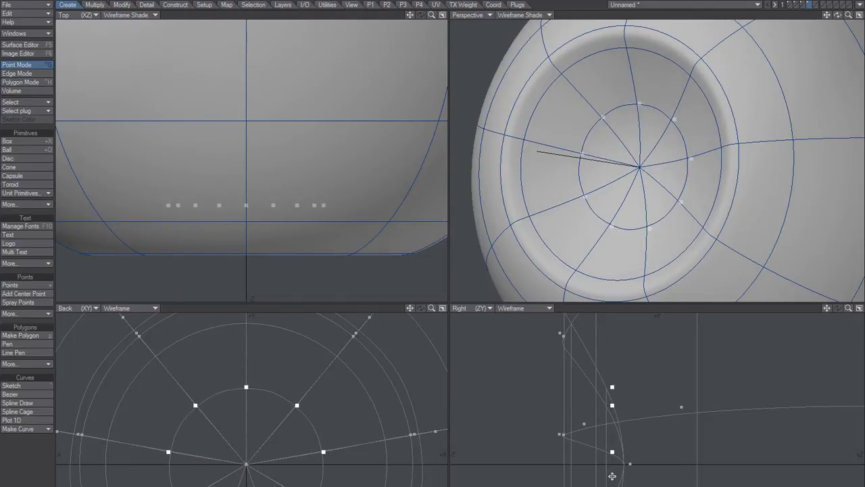
key("shift+h")
left_click_drag(612, 472, 621, 473)
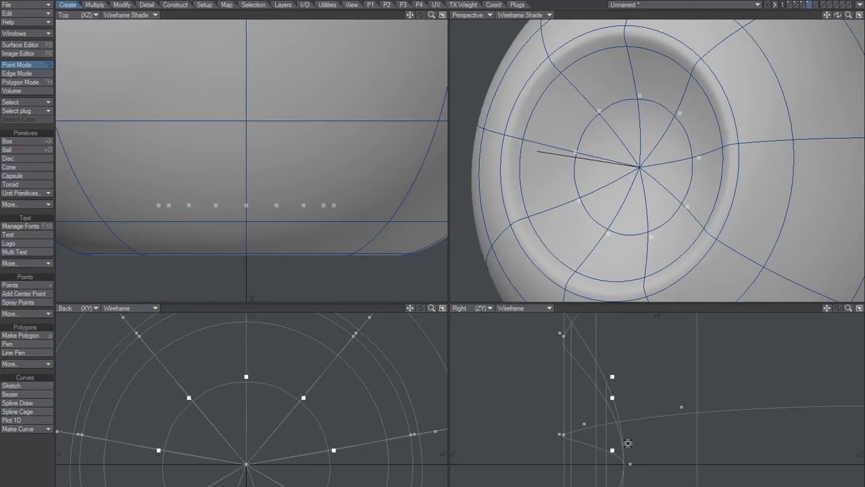
key("slash")
Examine the shape of the concave iris dish from several angles.
left_click_drag(624, 183, 753, 165, "alt")
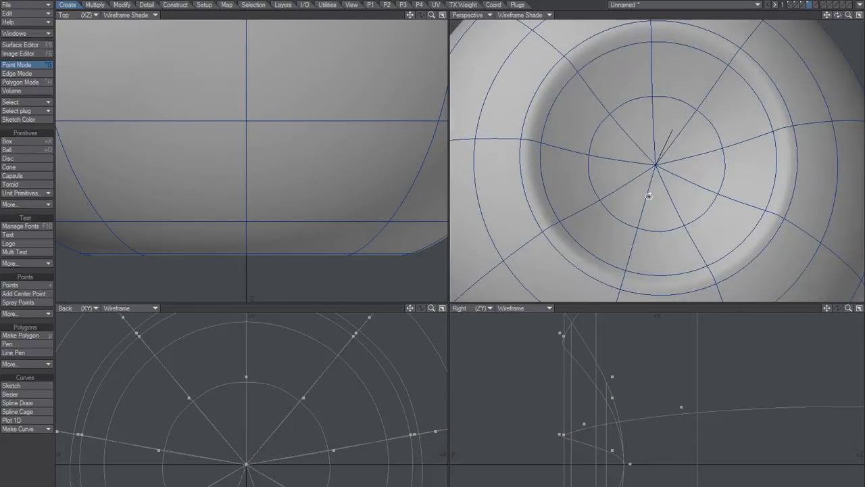
left_click_drag(685, 187, 616, 209, "alt")
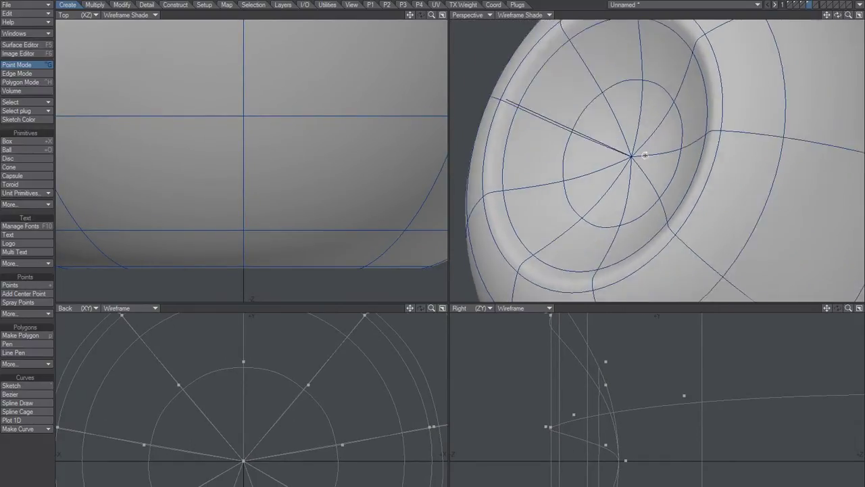
left_click_drag(645, 155, 640, 152, "alt")
left_click_drag(659, 189, 681, 194, "alt")
scroll(689, 182, "down", 3)
left_click_drag(681, 194, 671, 172, "alt+shift")
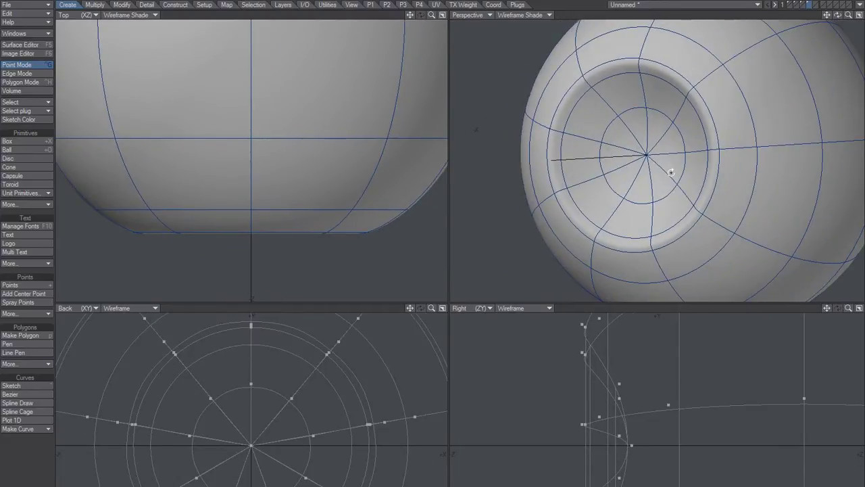
Select the polygons around the pole point, inside the innermost ring of the concave iris dish.
scroll(649, 167, "up", 4)
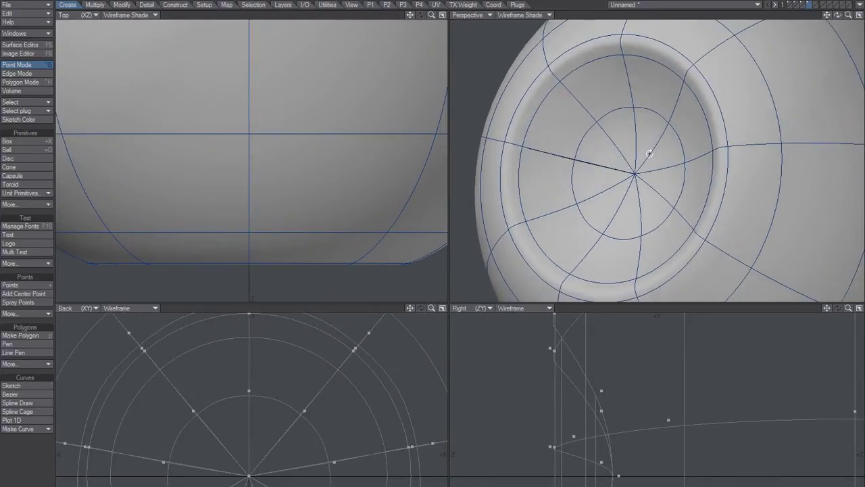
mouse_move(649, 156)
left_mouse_down("alt")
mouse_move(670, 201)
mouse_move(645, 140)
mouse_move(632, 162)
left_mouse_up("alt")
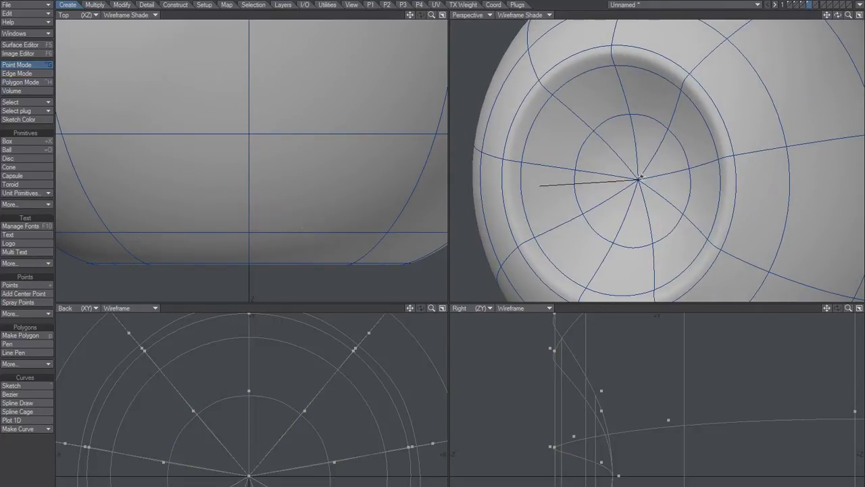
key("space")
key("space")
key("slash")
mouse_move(645, 173)
left_mouse_down()
mouse_move(613, 177)
mouse_move(689, 174)
mouse_move(670, 180)
mouse_move(683, 155)
mouse_move(667, 141)
mouse_move(638, 214)
mouse_move(658, 176)
mouse_move(686, 164)
left_mouse_up()
scroll(670, 180, "up", 3)
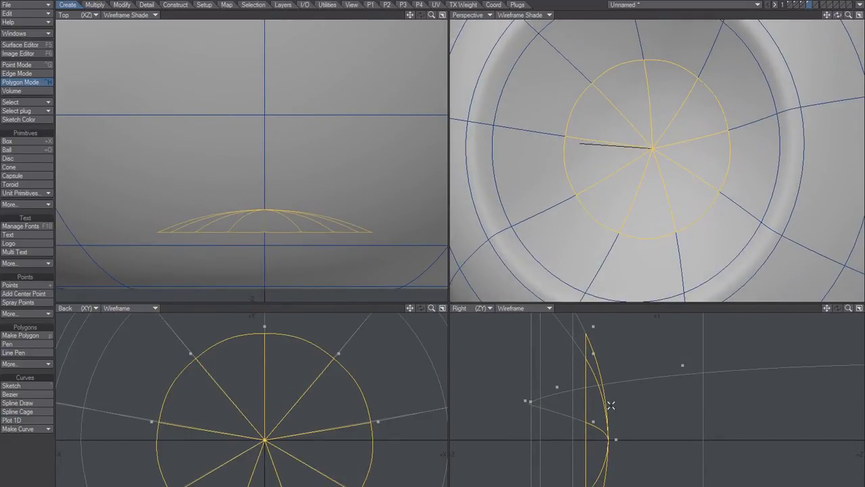
Slice a small pupil ring around the dish's centre through the selected polygons with the Knife tool.
left_click_drag(674, 162, 628, 165, "alt")
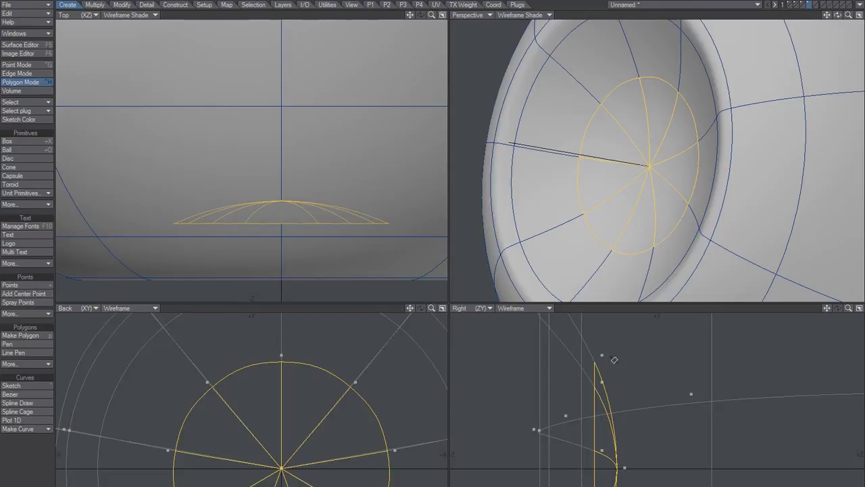
left_click_drag(611, 356, 611, 486)
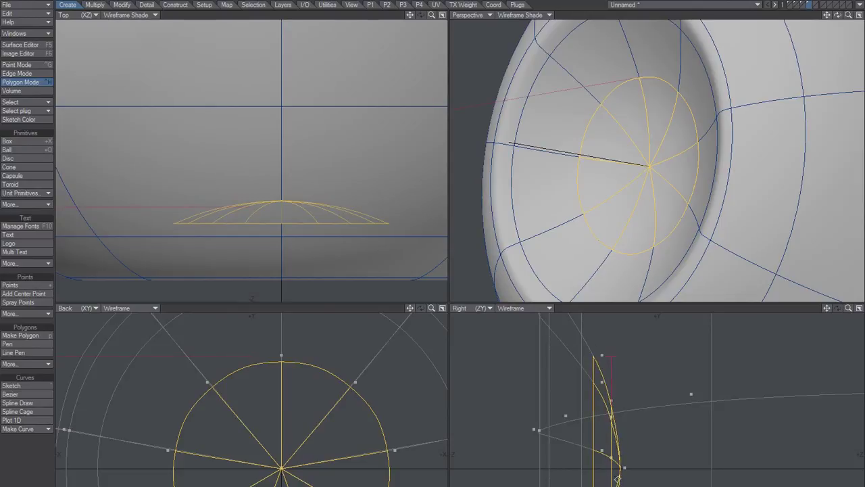
right_click(615, 465)
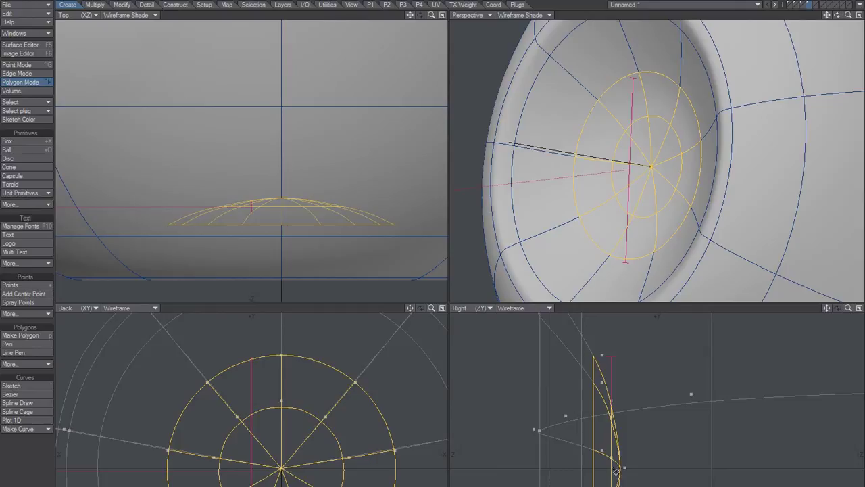
left_click_drag(615, 461, 620, 463)
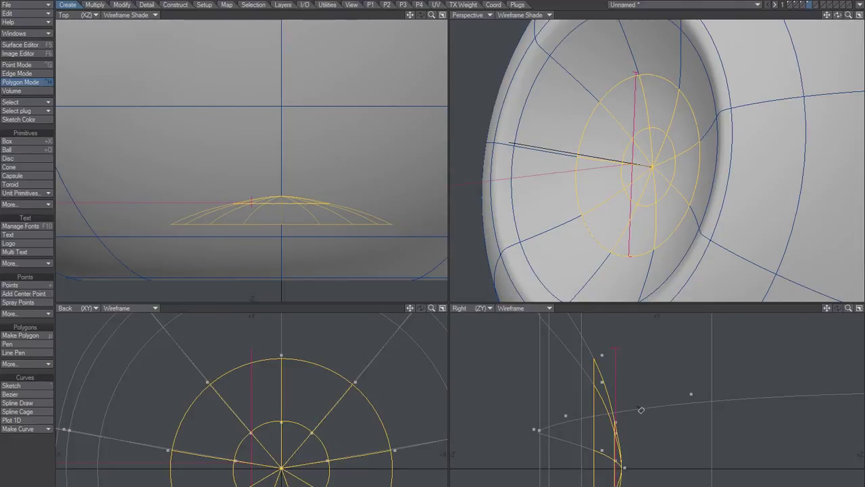
left_click_drag(626, 144, 633, 126, "alt")
key("space")
Try to open a pupil hole by selecting the polygons inside the new small ring and removing them.
left_click(679, 139)
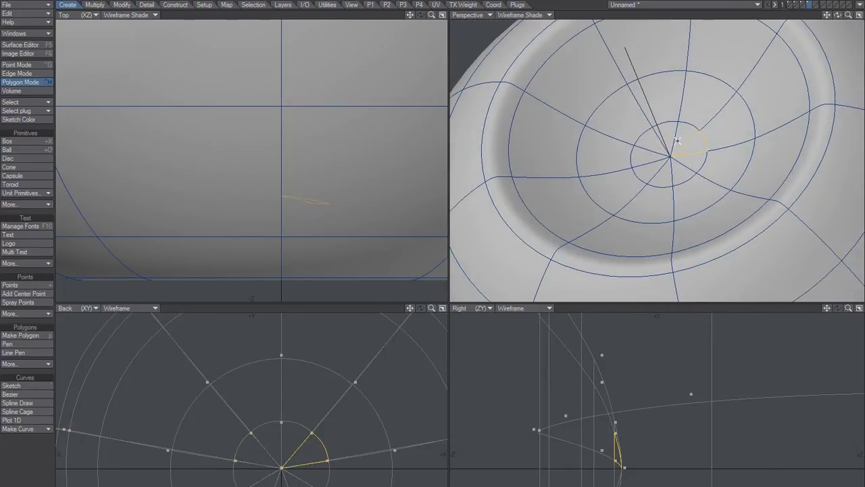
key("]")
key("space")
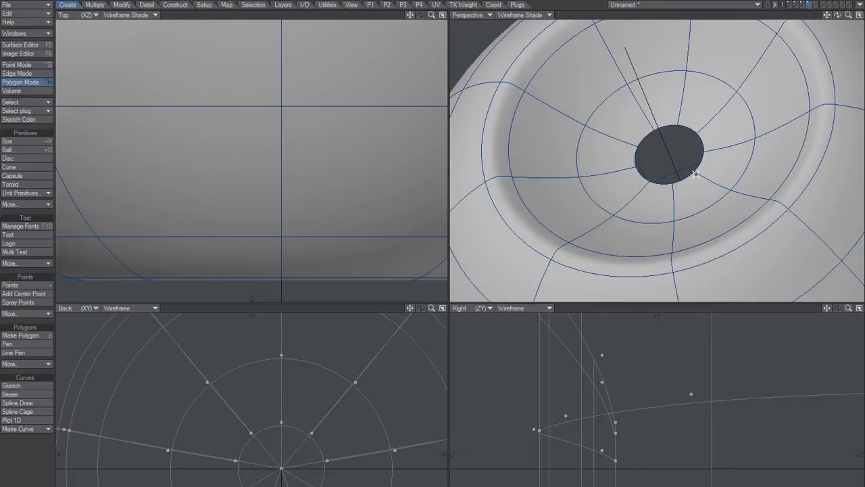
left_click_drag(696, 175, 629, 160, "alt")
left_click(653, 132)
left_click(653, 132)
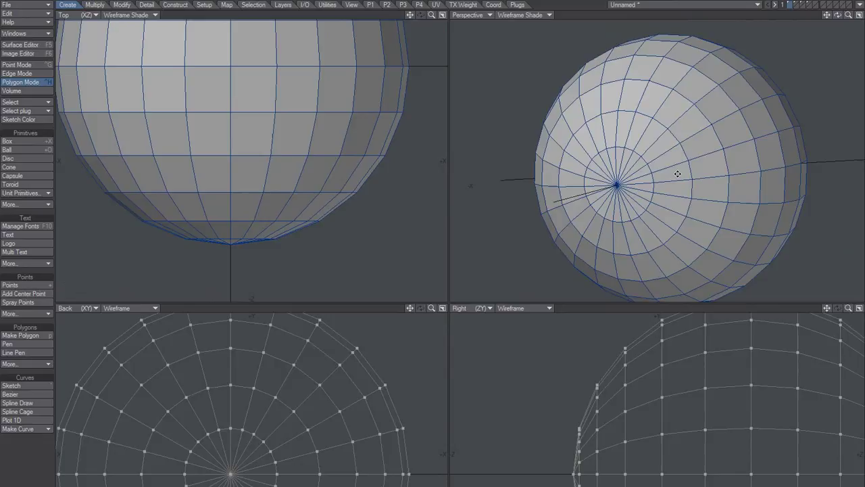
Review the model stages on layers 2, 3 and 4, comparing the outer shell with the concave-iris copy.
left_click_drag(678, 173, 672, 179, "alt")
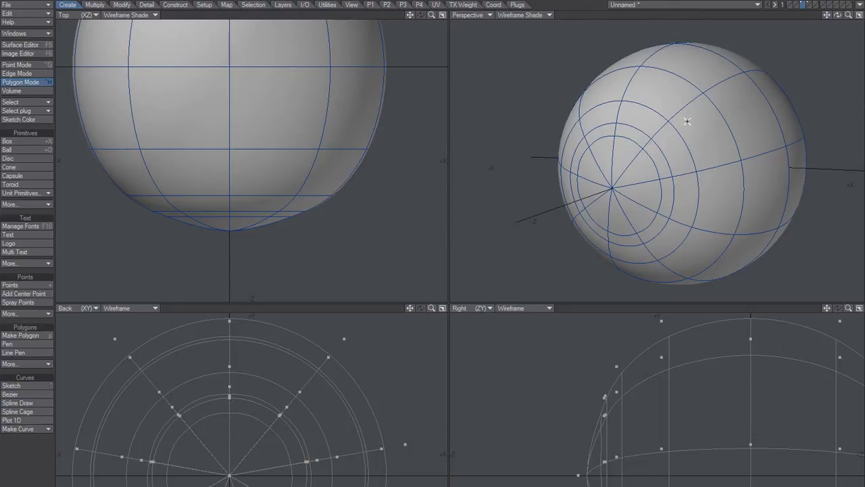
key("2")
key("3")
key("4")
key("3")
key("4")
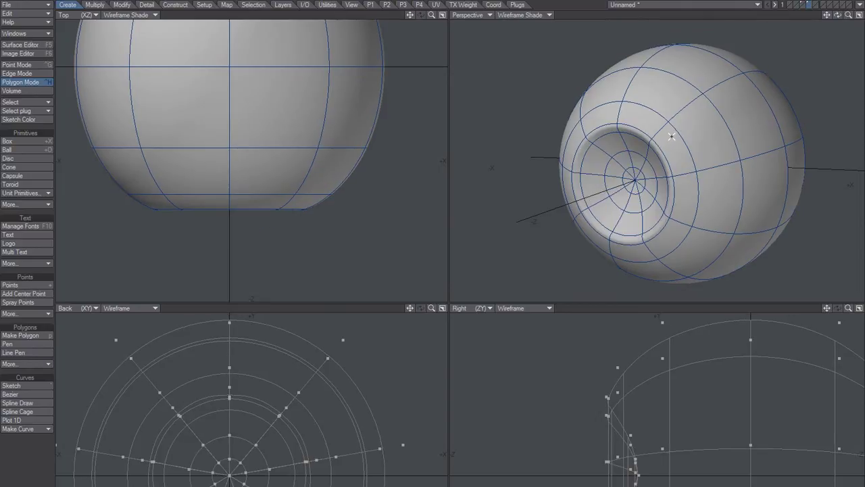